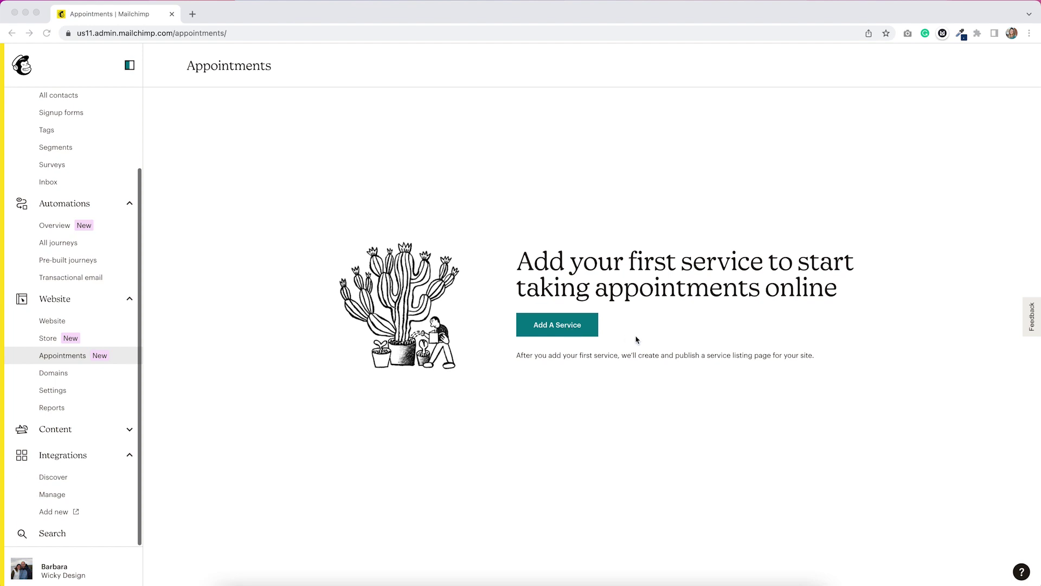
- Start adding a new appointment service, choose the One-on-One type and name it "Consultation Call"
click(561, 329)
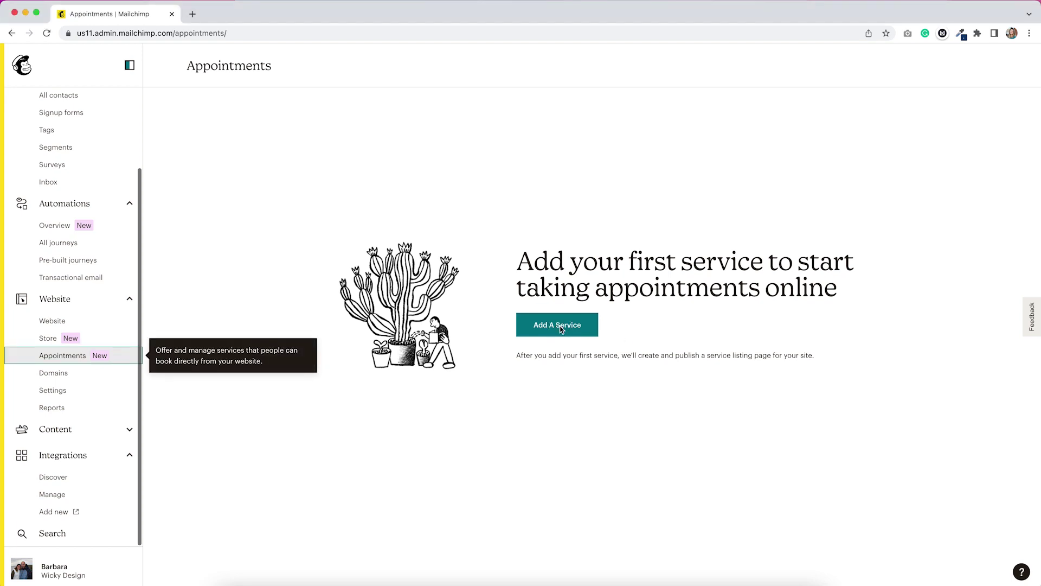
click(562, 325)
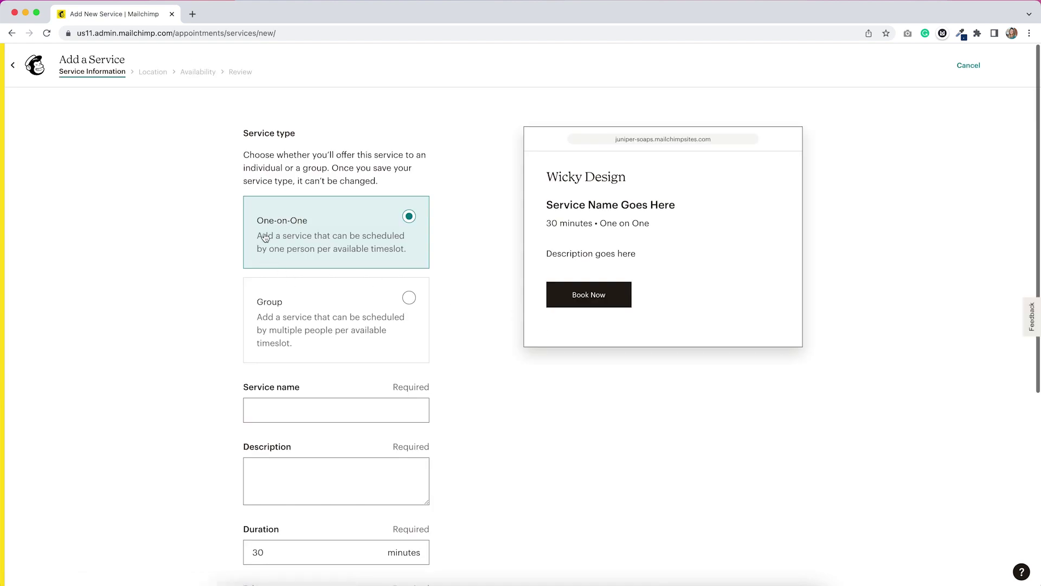
click(292, 257)
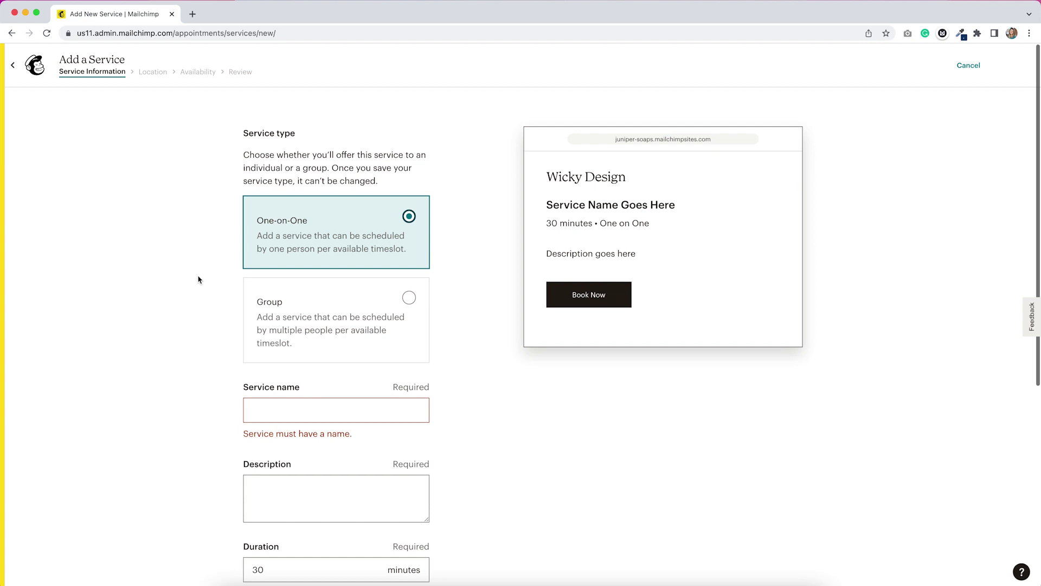
click(292, 407)
text(Consultation Call)
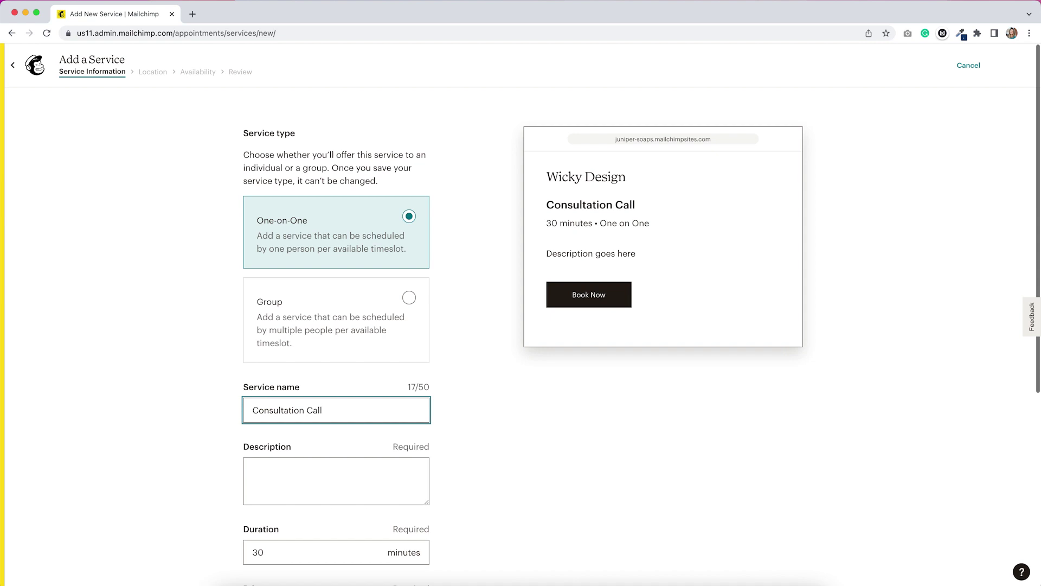
- Enter "30 minute consultation call" as the service description
click(336, 481)
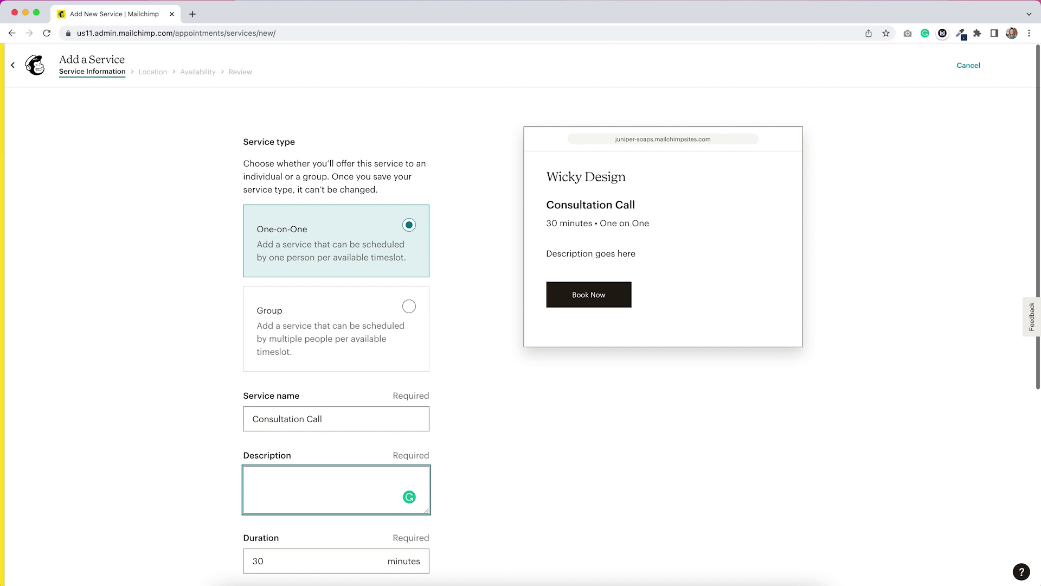
text(30 m)
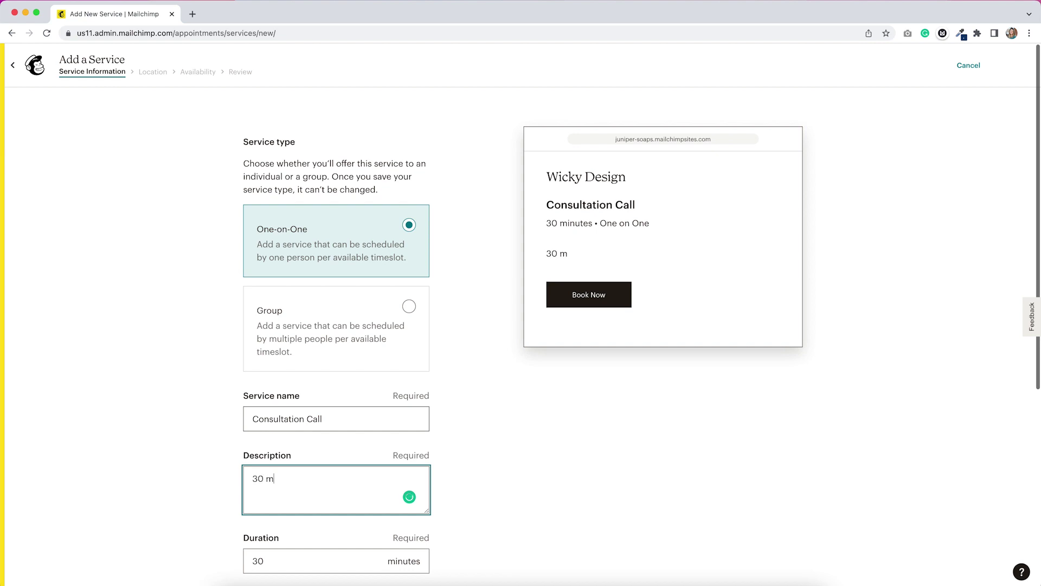
text(inute consultation call)
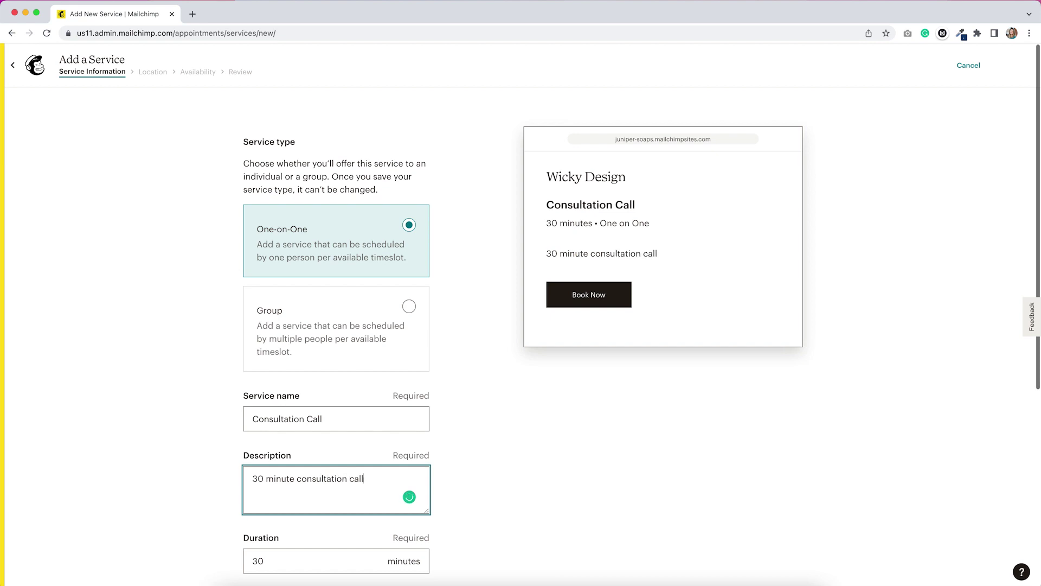
- Keep the service duration at 30 minutes and set its price to $10
scroll(488, 534, down, 2)
scroll(488, 534, down, 4)
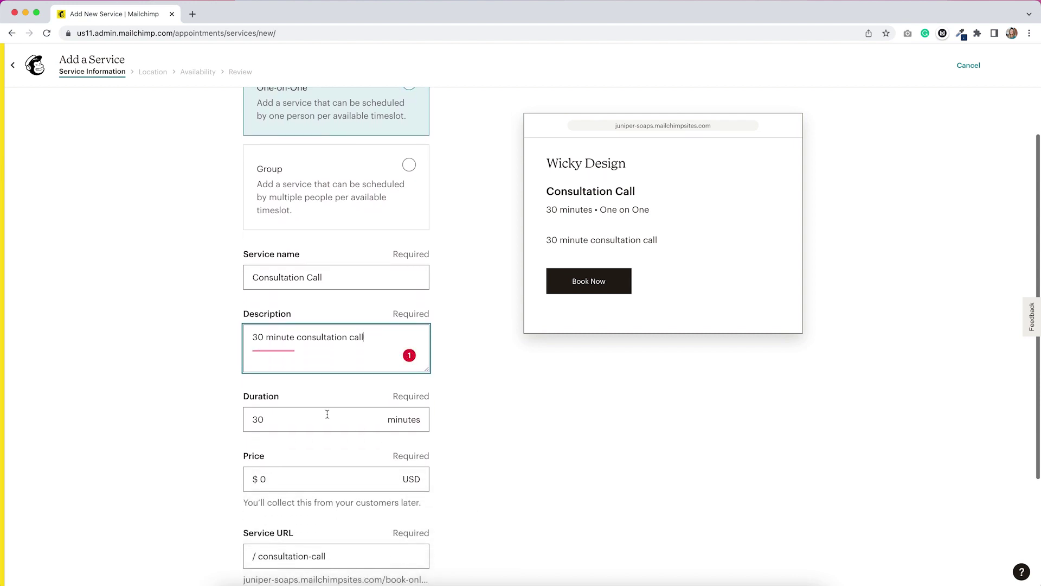
click(280, 417)
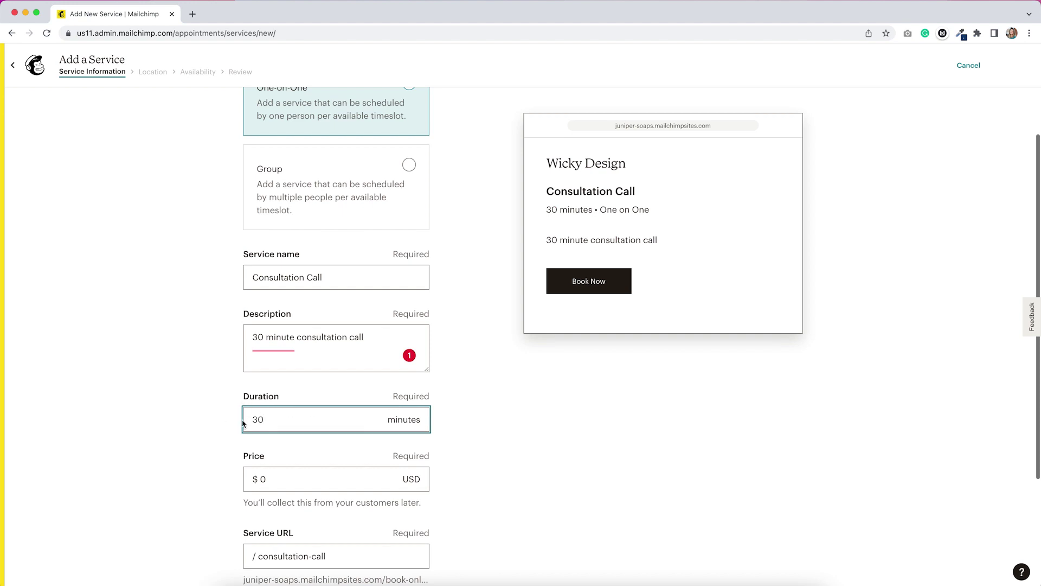
scroll(317, 460, down, 2)
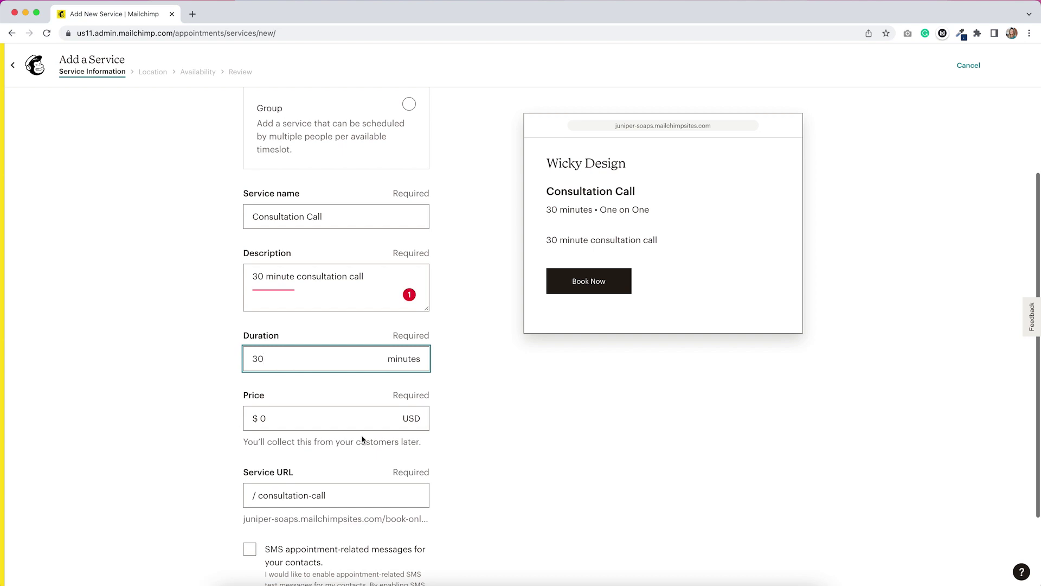
click(260, 421)
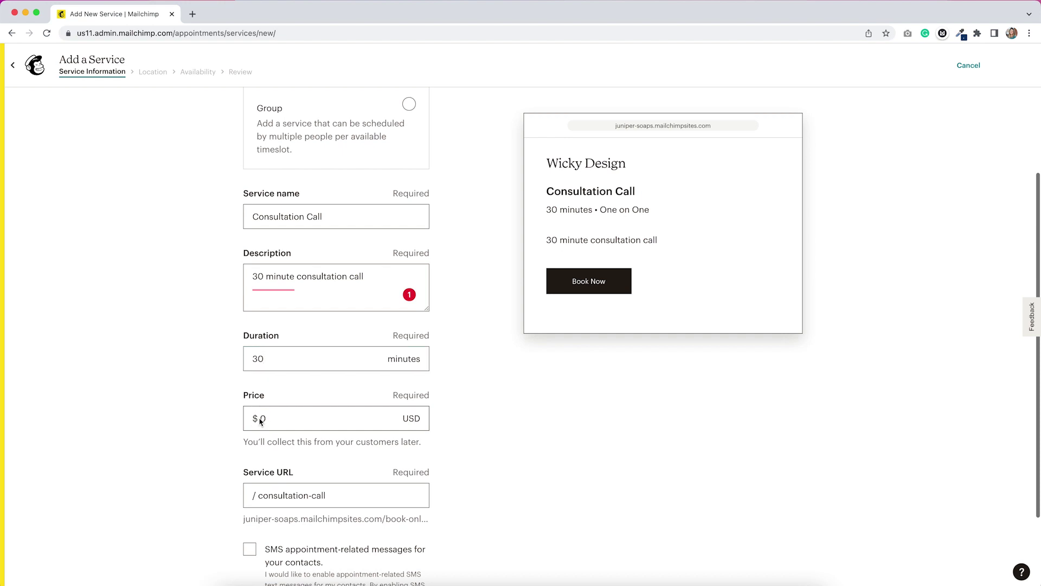
click(265, 419)
text(1)
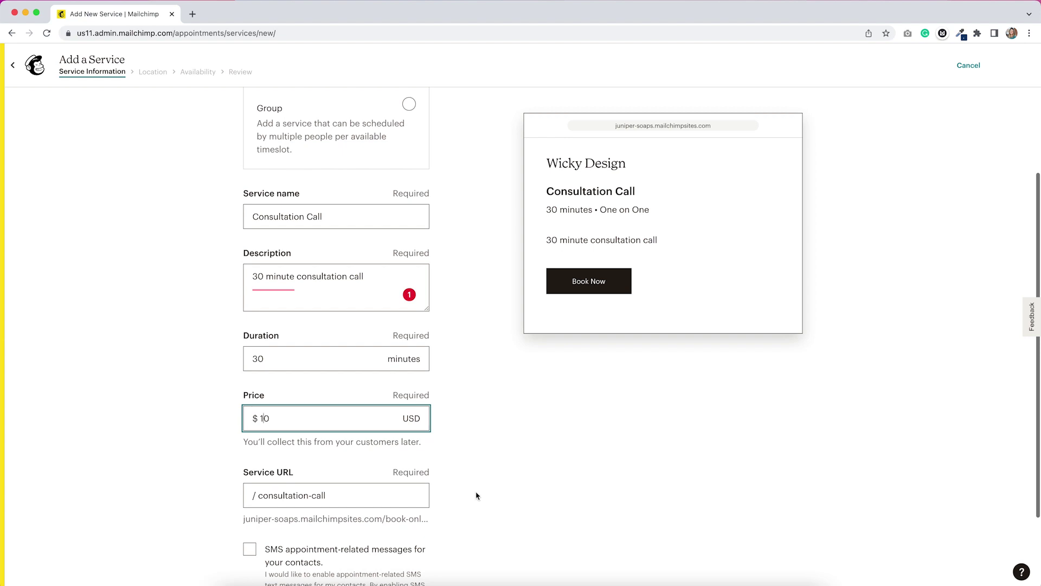
- Enable SMS appointment-related messages for contacts and continue to the location settings
scroll(476, 495, down, 3)
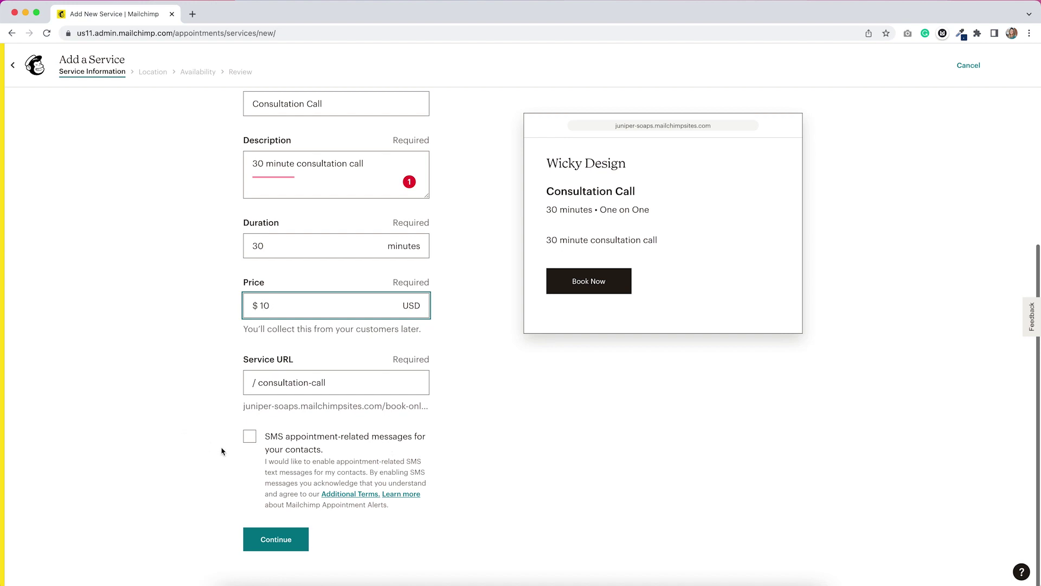
click(250, 442)
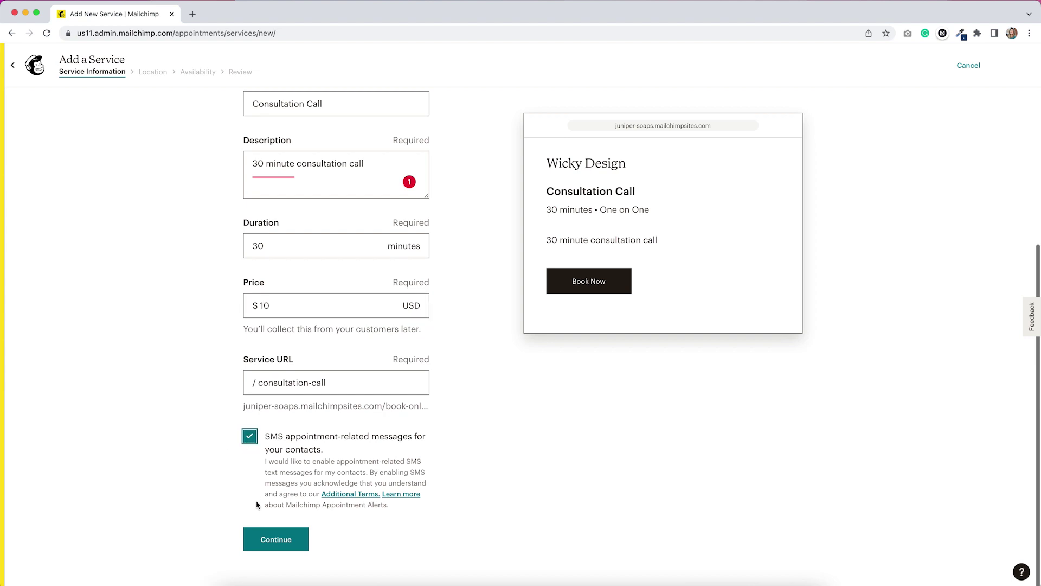
click(268, 542)
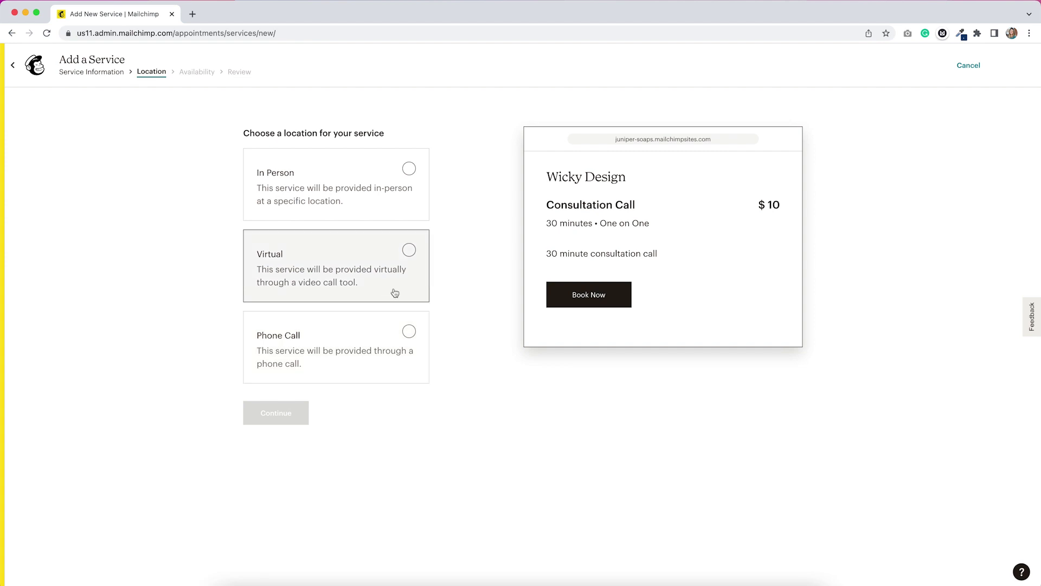
- Set the service location to Phone Call with the "I'll call my customer" option and continue to the availability settings
click(411, 252)
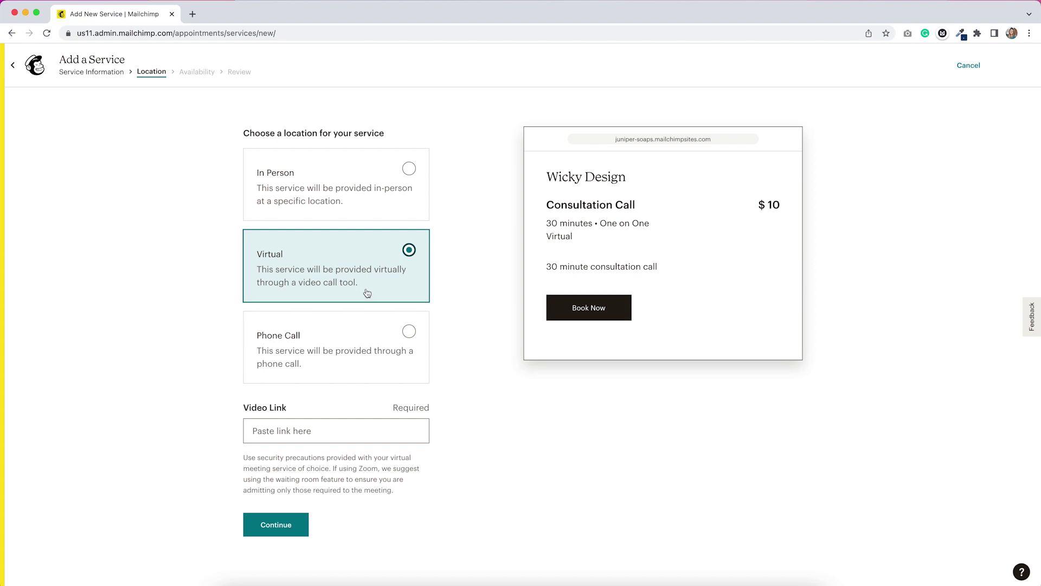
click(410, 171)
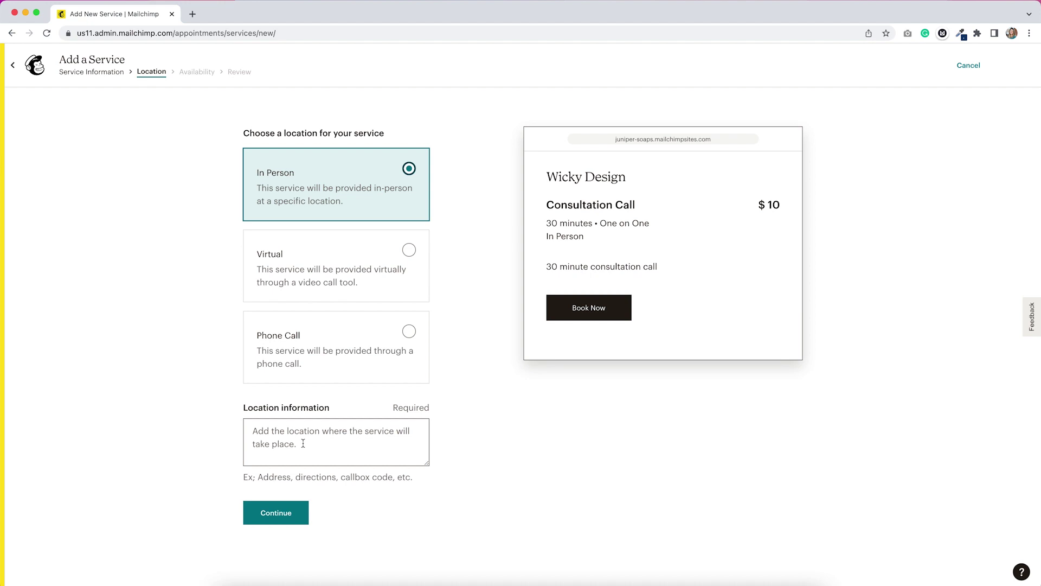
click(409, 335)
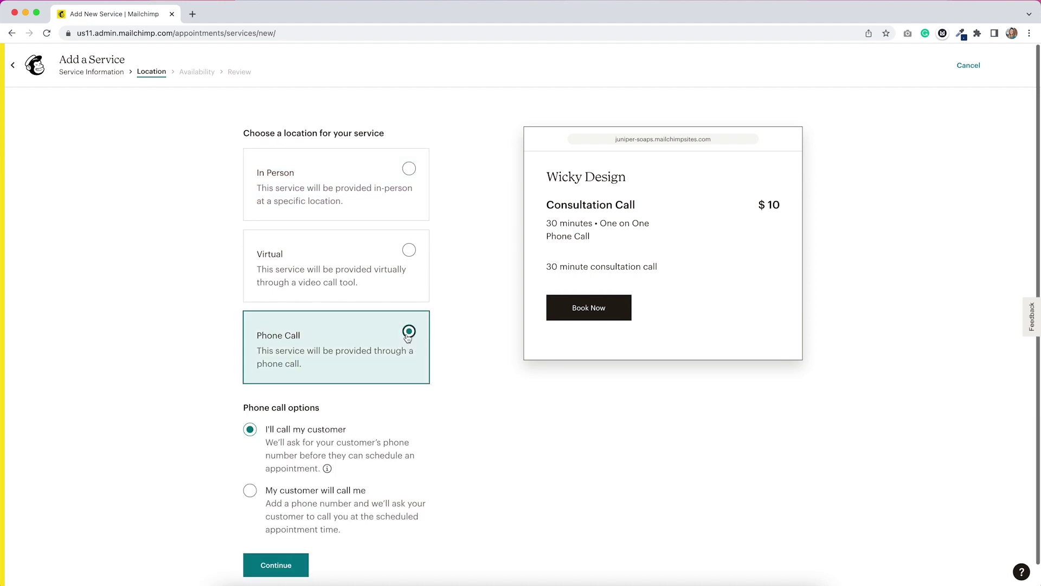
scroll(213, 412, down, 1)
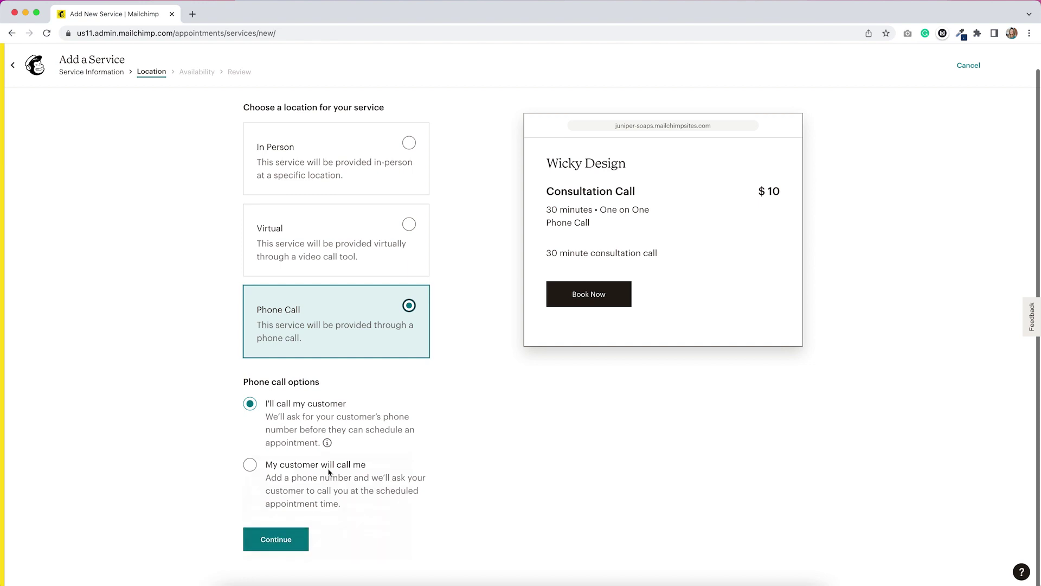
click(275, 545)
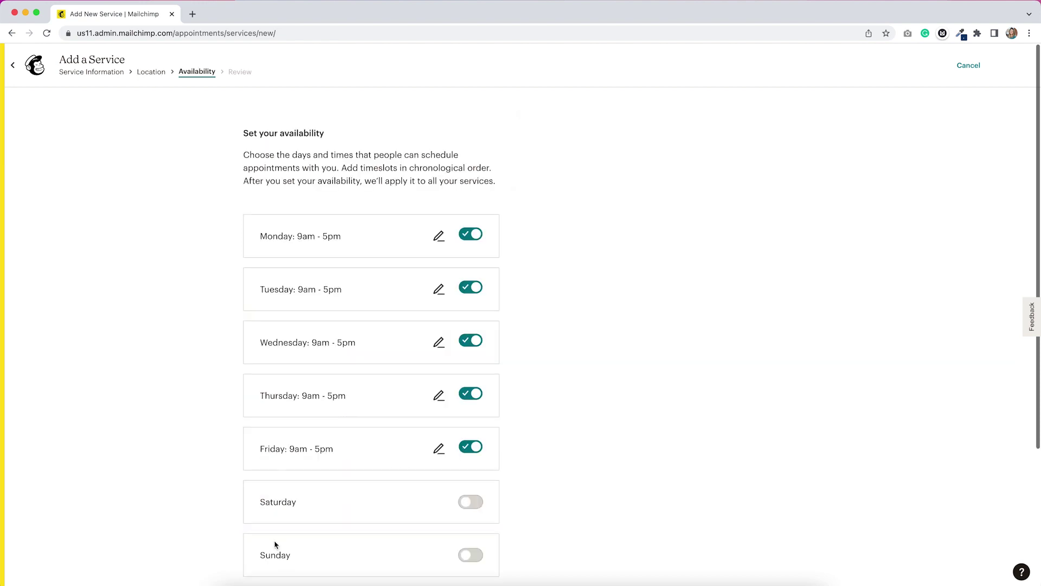
- Turn Monday's availability off and on again, and open Tuesday's appointment hours for editing
scroll(688, 439, down, 2)
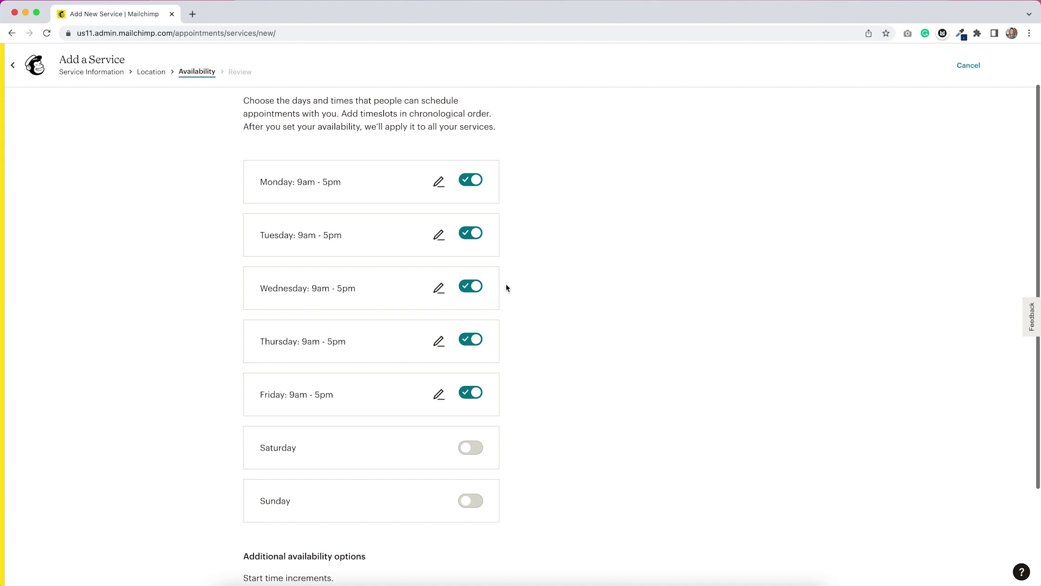
click(468, 183)
click(467, 182)
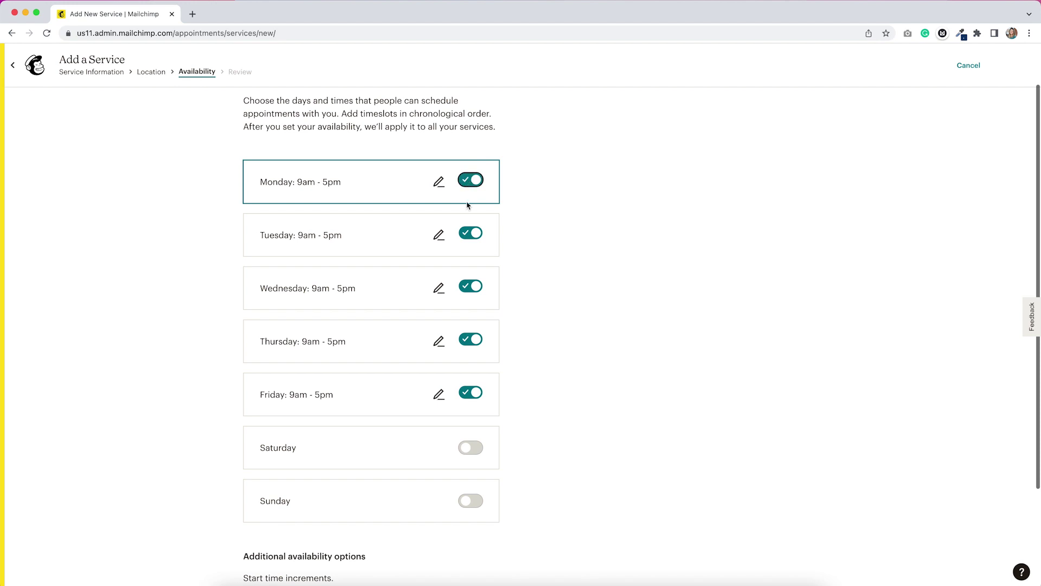
click(438, 236)
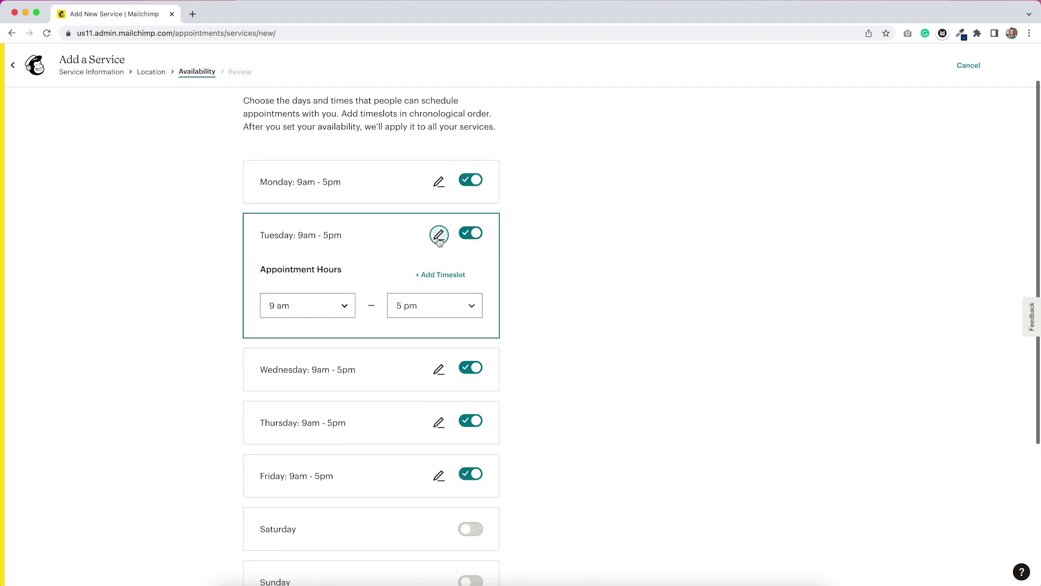
click(584, 273)
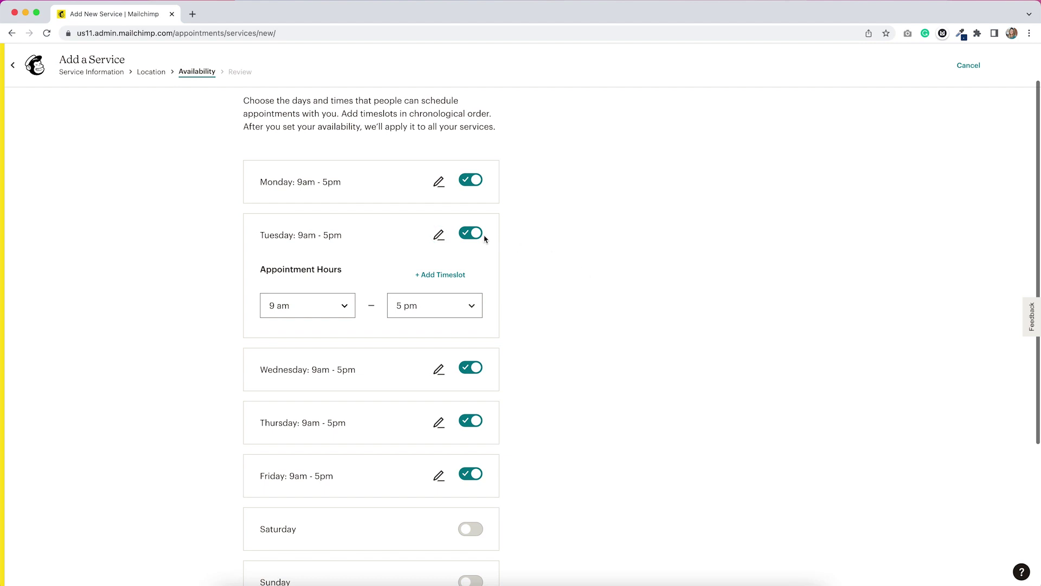
- Check the available start time increments and save the setting with 30 Minutes selected
scroll(561, 261, down, 5)
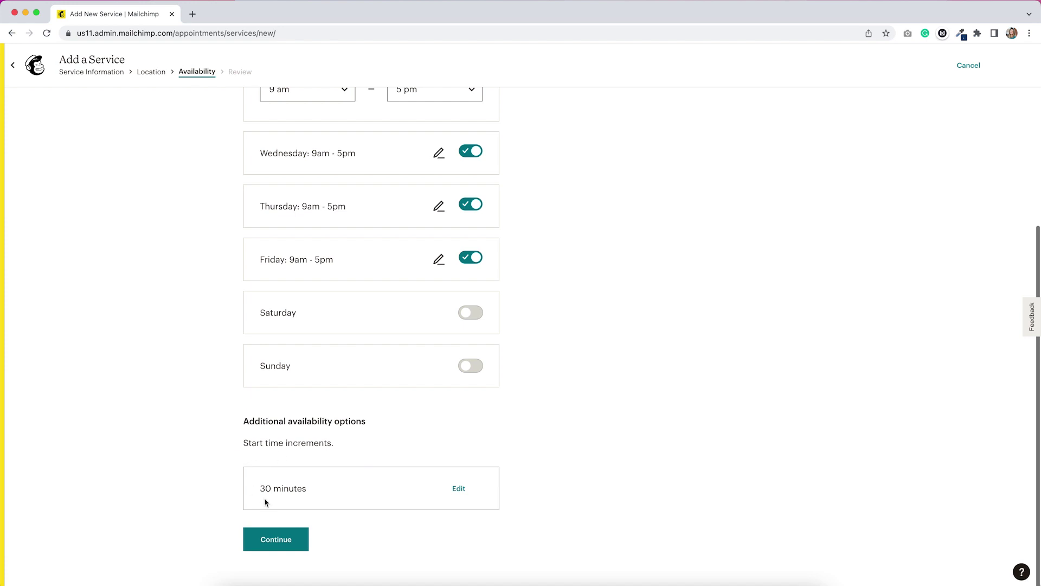
click(459, 491)
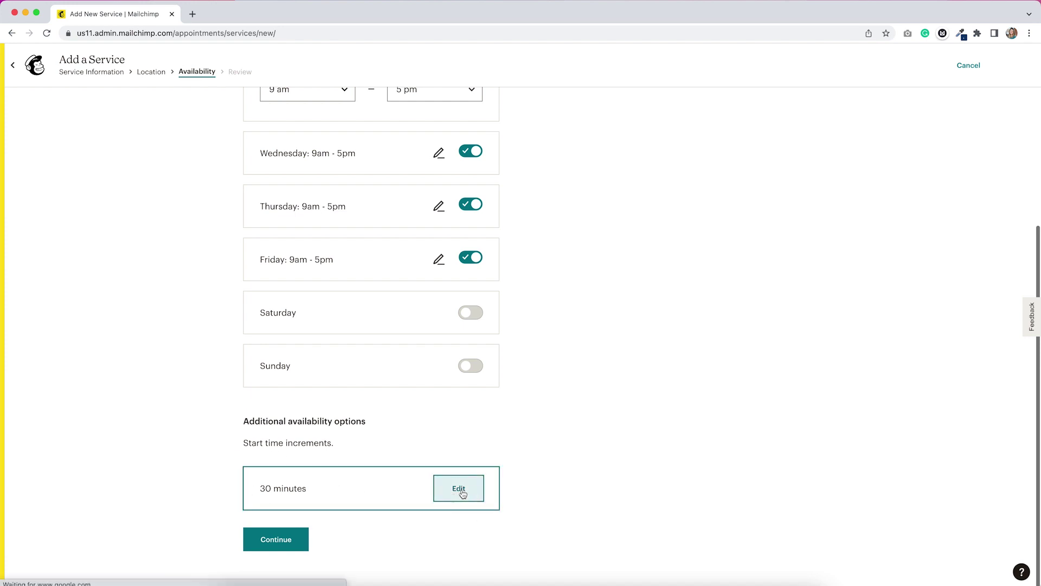
scroll(645, 499, down, 3)
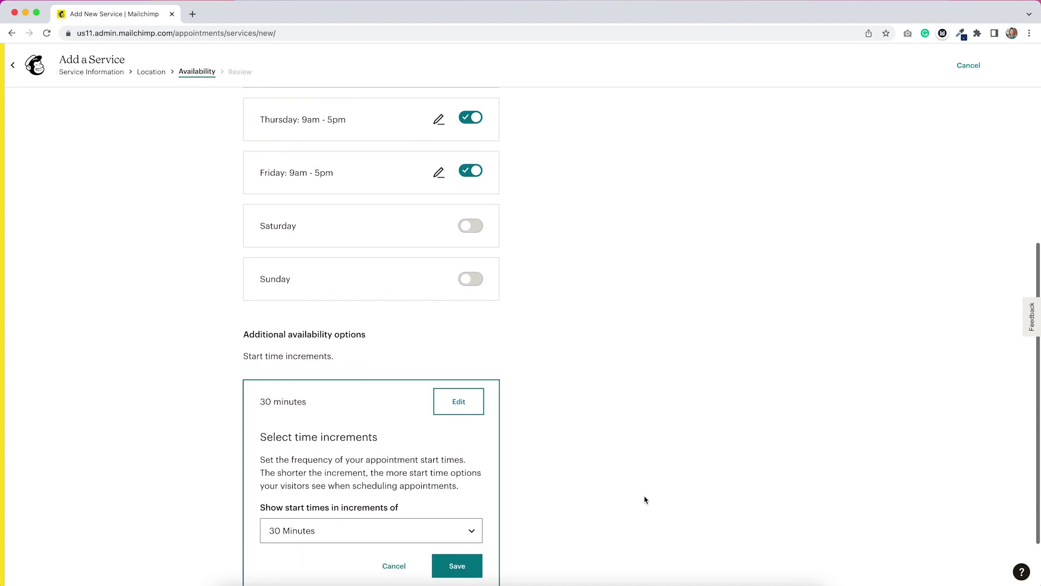
click(436, 482)
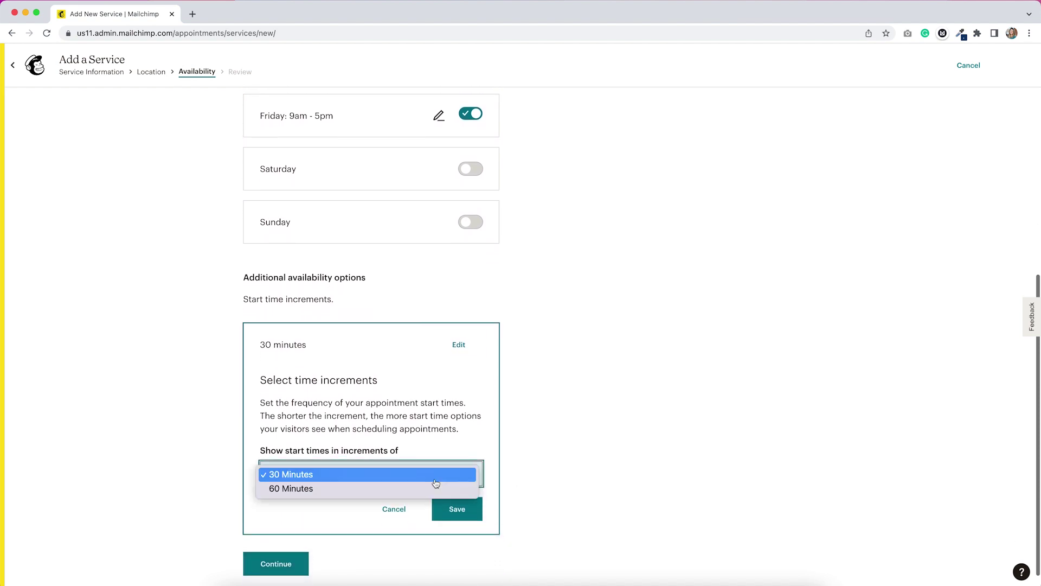
click(564, 479)
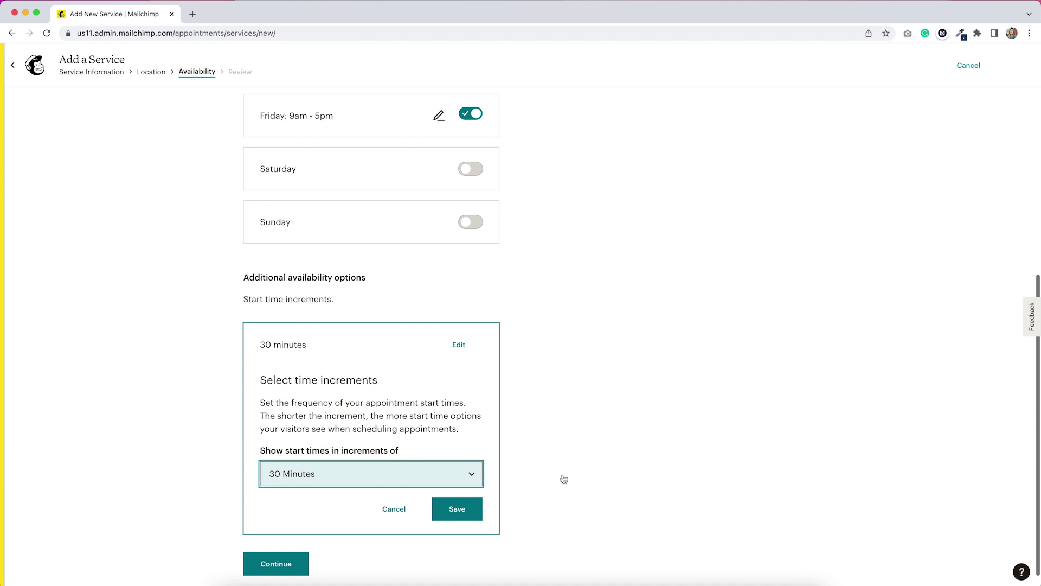
click(356, 485)
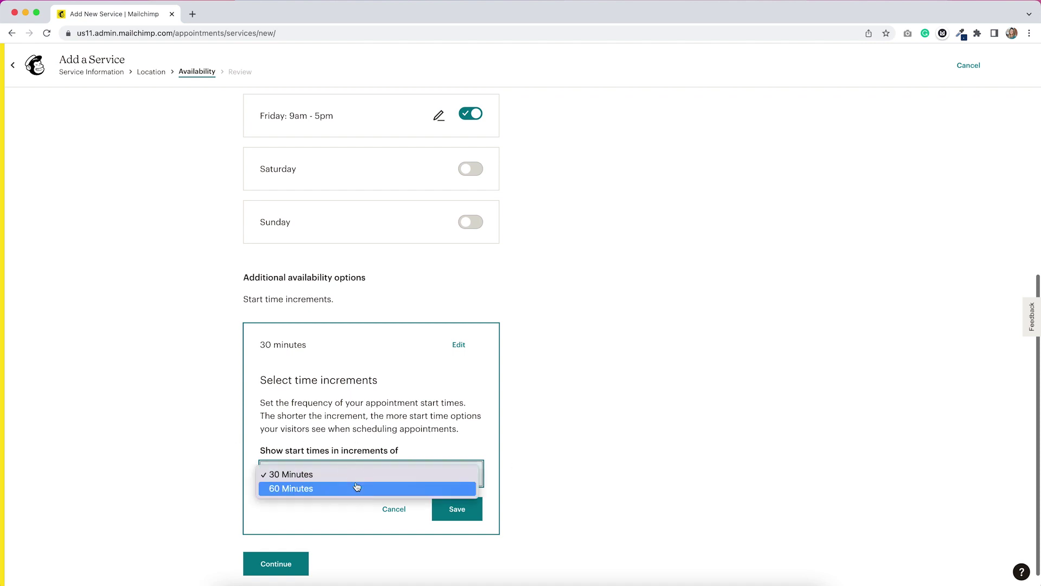
click(546, 457)
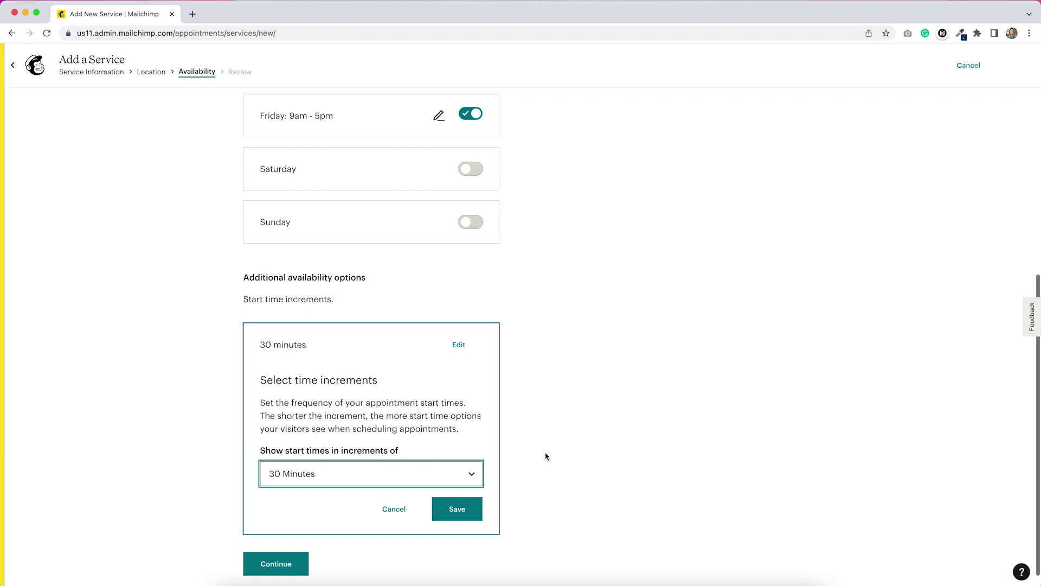
click(457, 509)
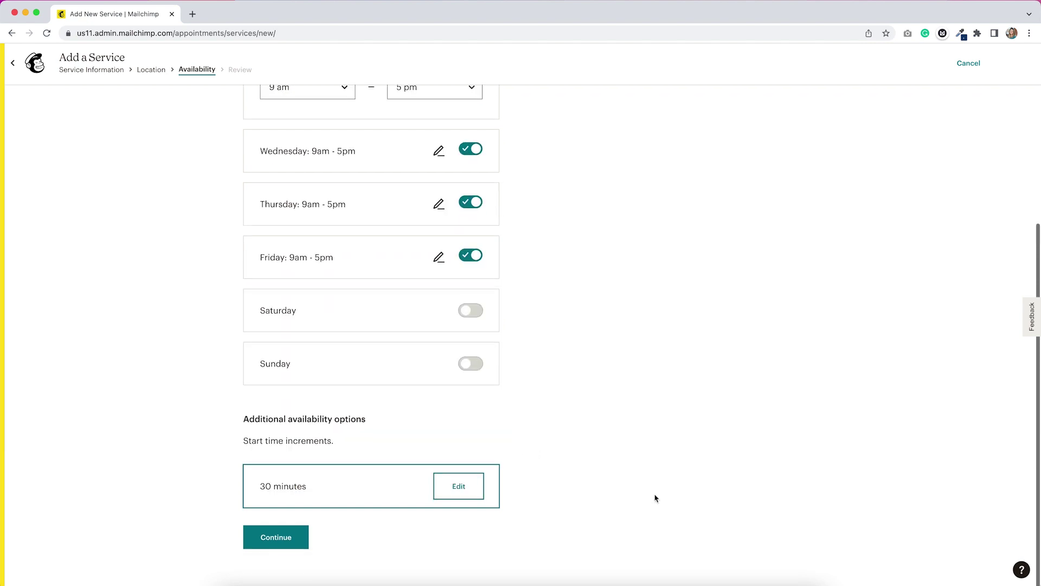
- Continue to the review stage and look over the service information, location and availability
click(288, 553)
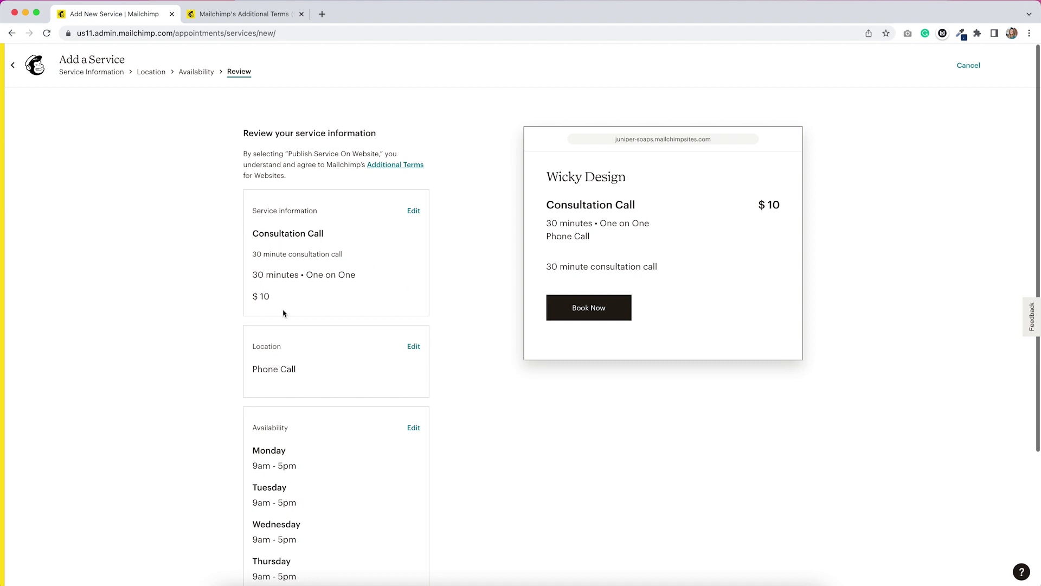
scroll(283, 312, down, 3)
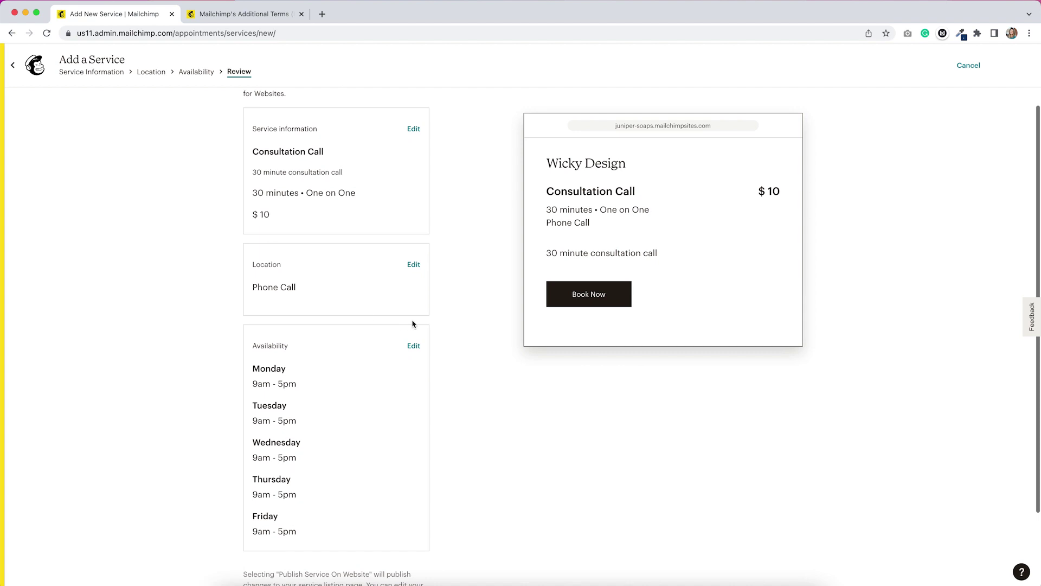
scroll(342, 320, down, 3)
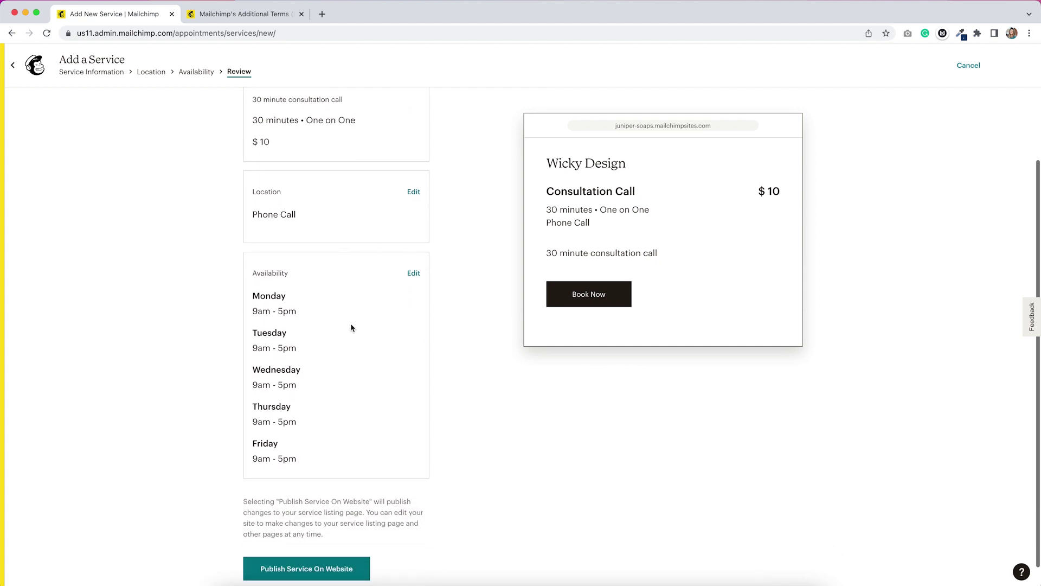
- Publish the Consultation Call service on the website and accept the additional website terms
scroll(551, 502, down, 1)
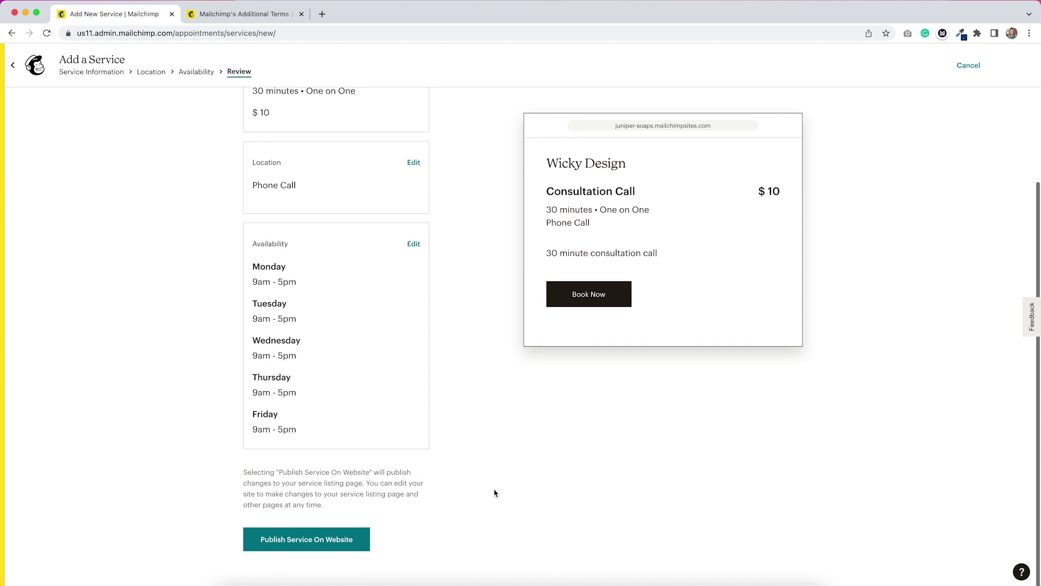
click(312, 539)
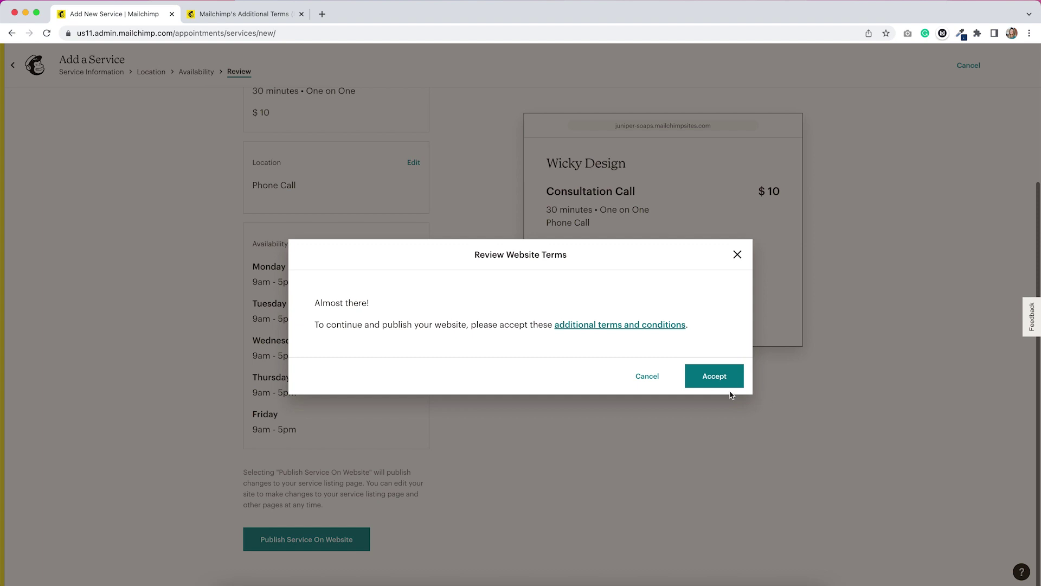
click(711, 377)
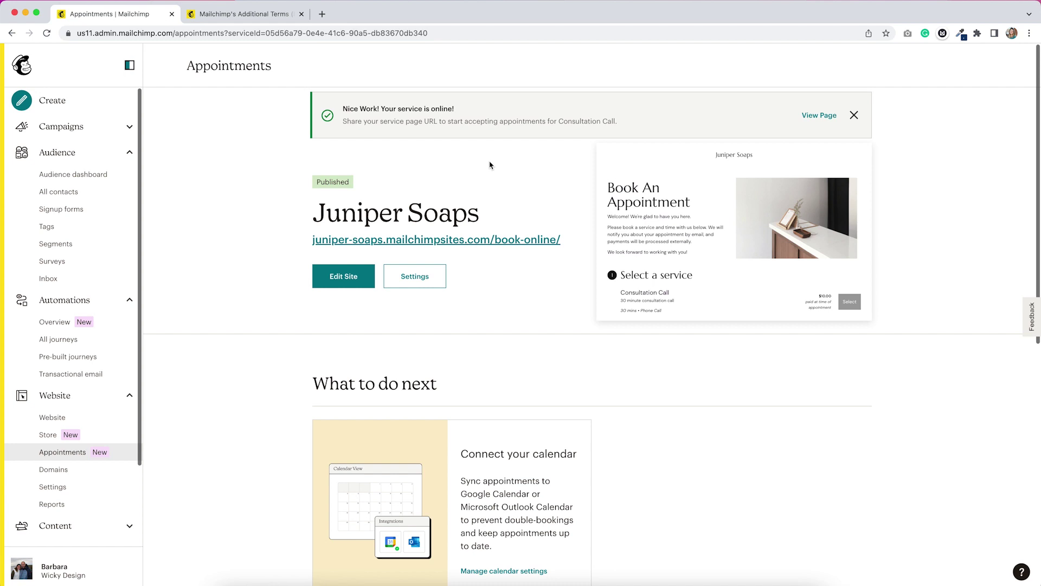
- View the published booking page, select the Consultation Call service and look over the booking form
click(818, 116)
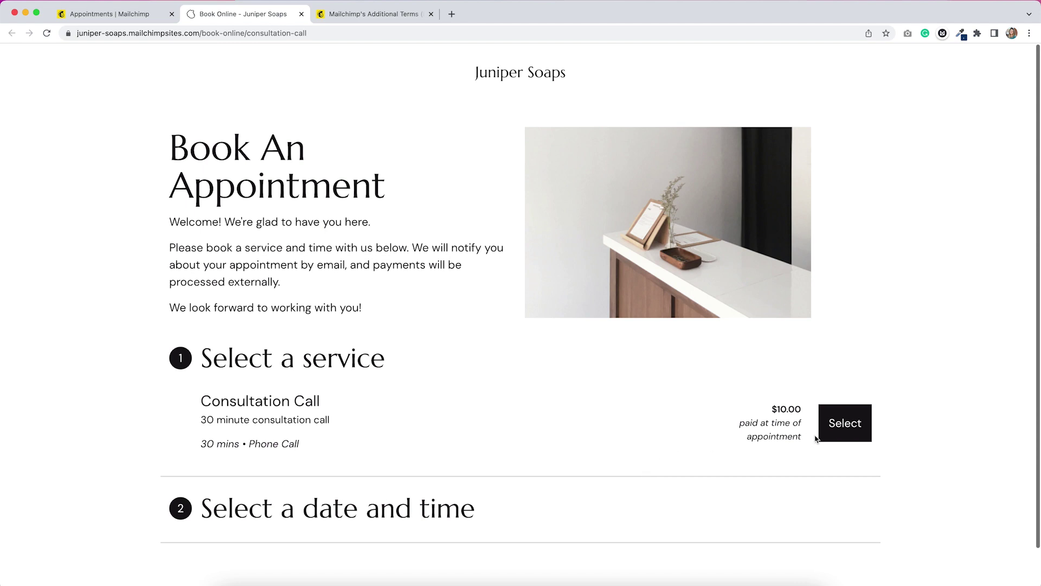
click(853, 437)
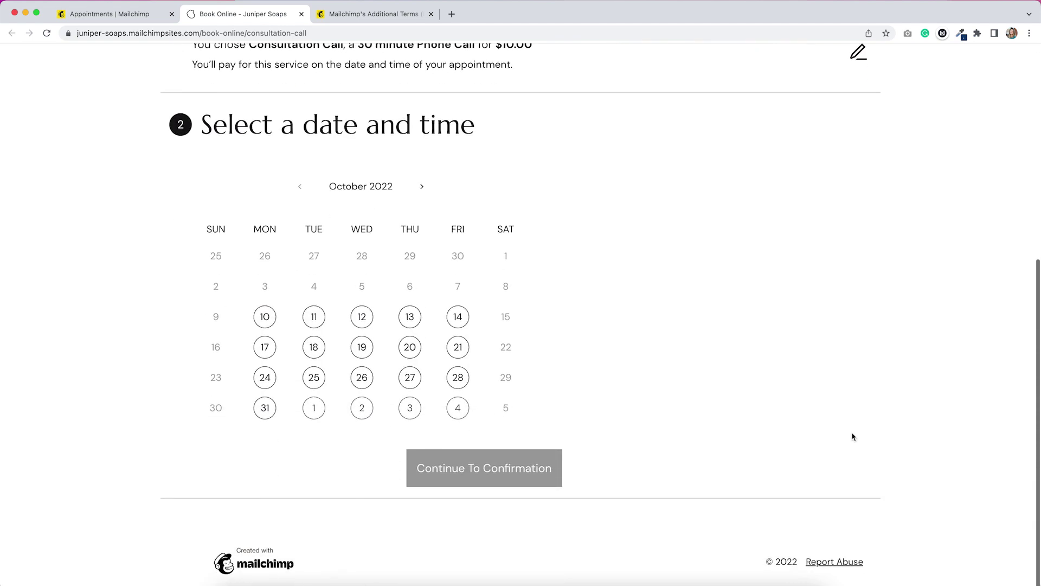
scroll(725, 267, up, 5)
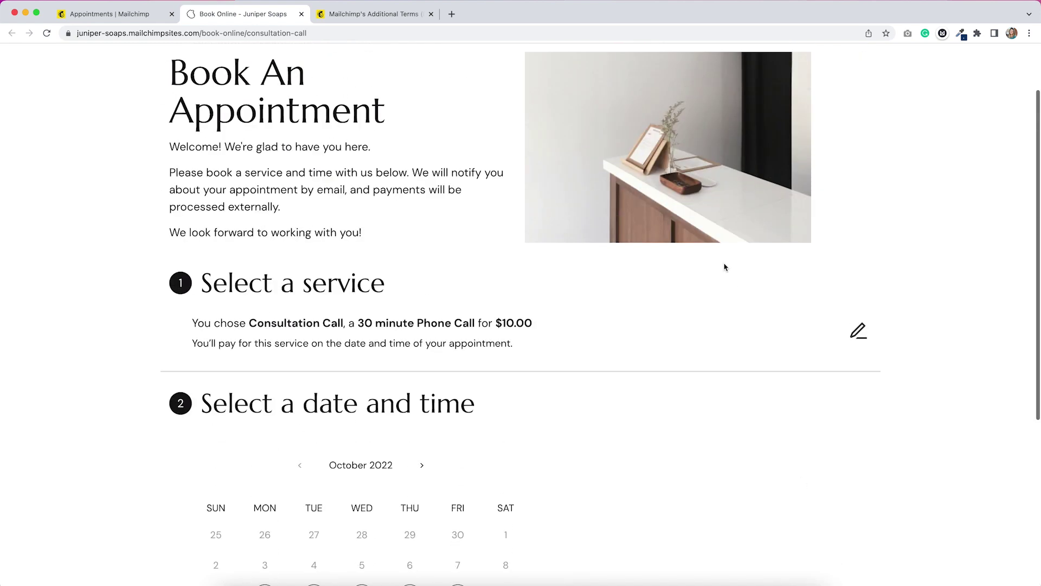
scroll(724, 268, down, 7)
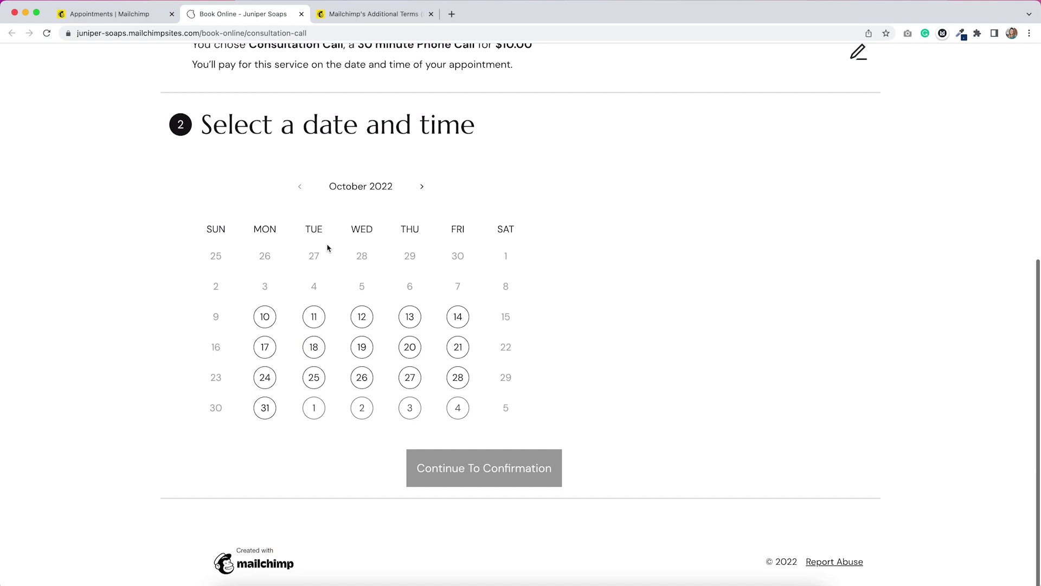
- Choose Wednesday October 19 at 12:30 PM for the appointment and continue to confirmation
click(357, 348)
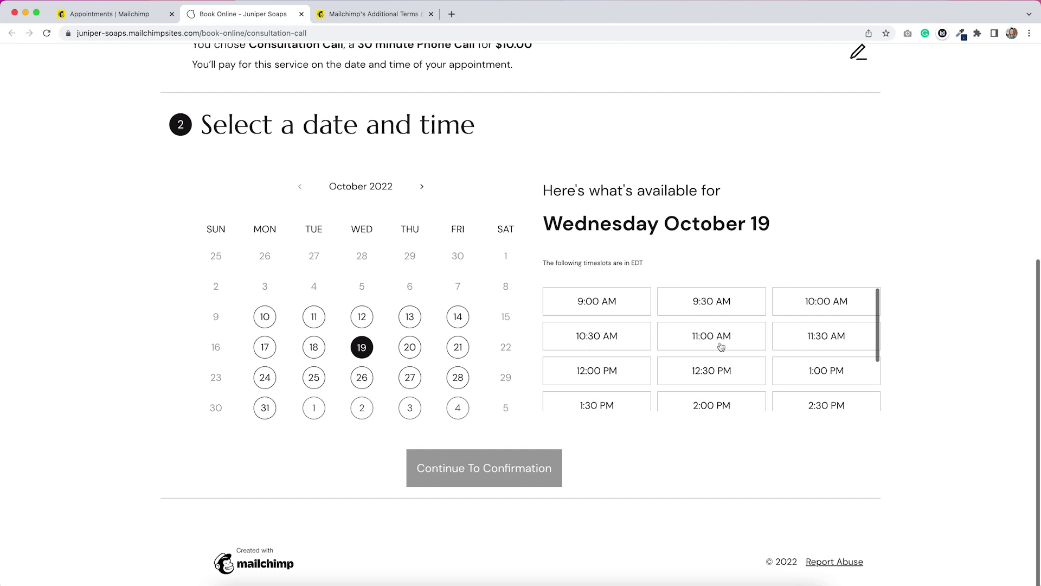
scroll(721, 346, down, 3)
scroll(721, 347, up, 3)
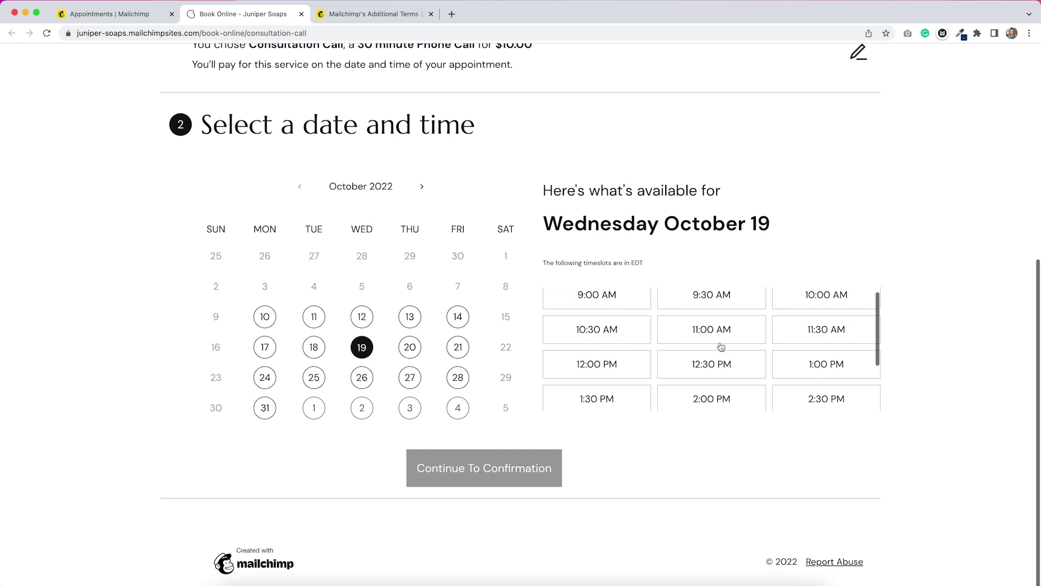
click(717, 367)
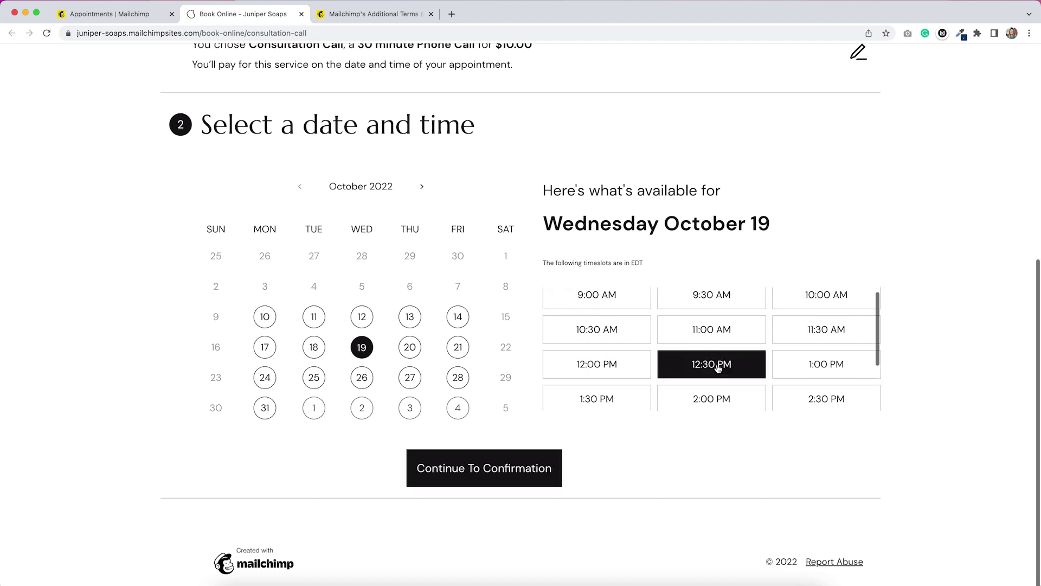
click(492, 472)
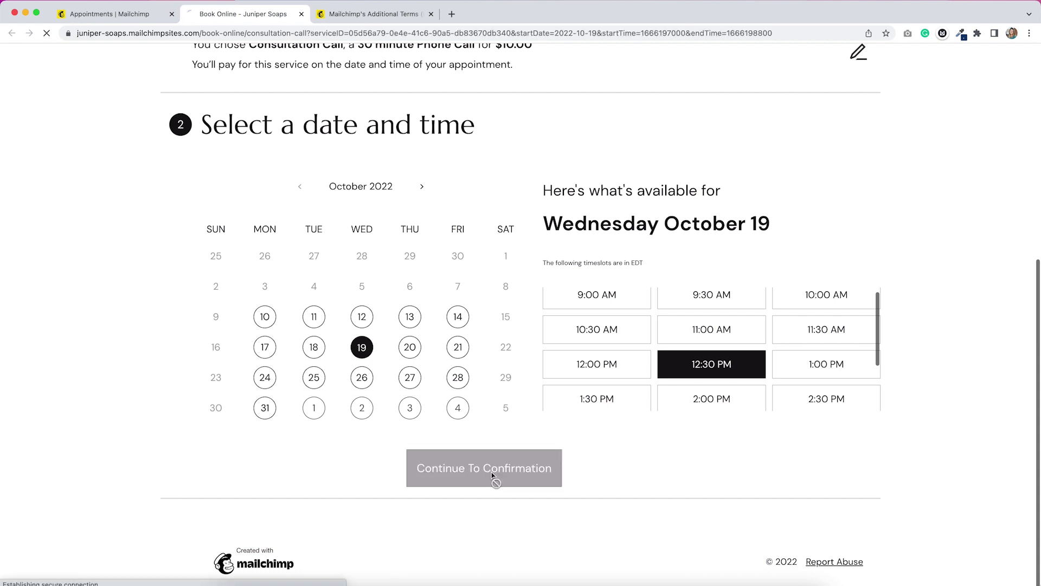
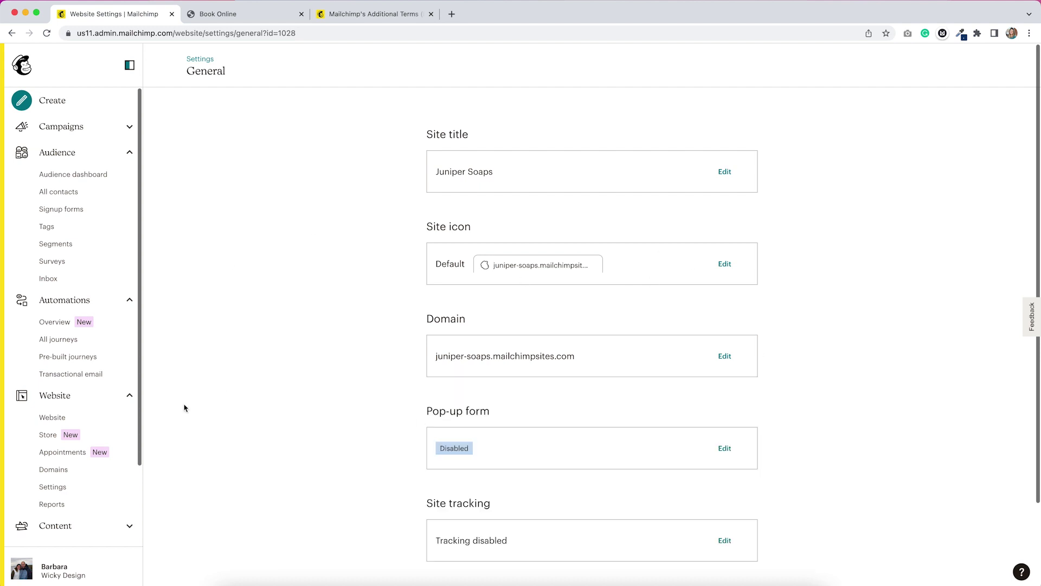
- Try to open the Store Settings from the website settings, repeating the attempt, and return to the website overview
click(52, 486)
click(442, 218)
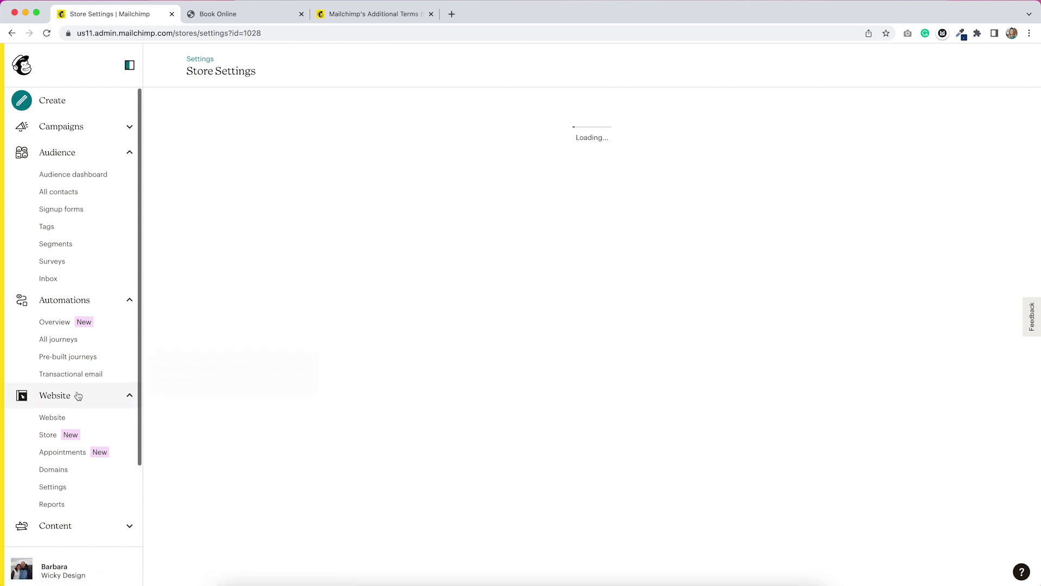
click(39, 495)
click(519, 230)
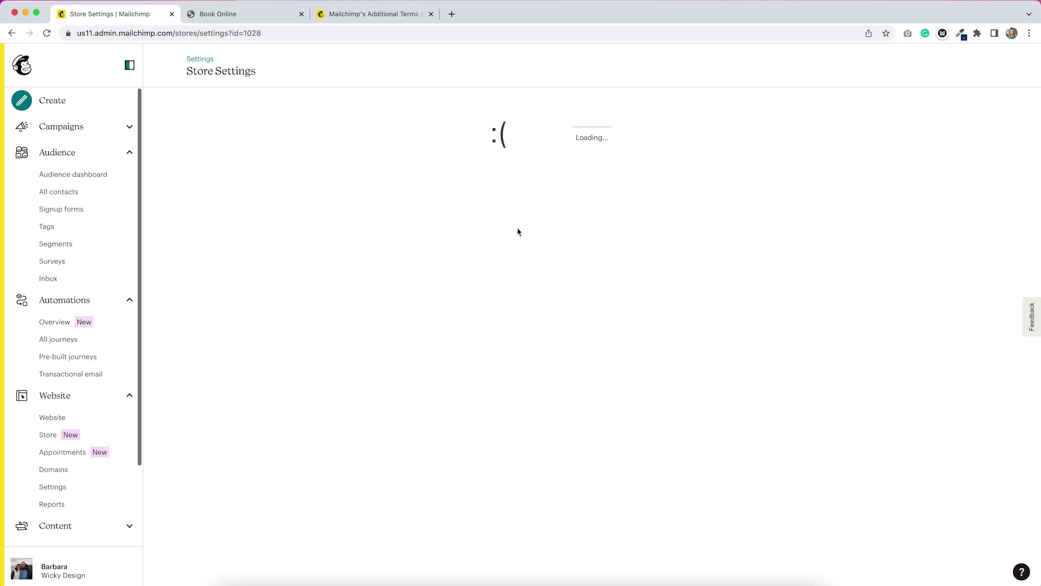
click(52, 487)
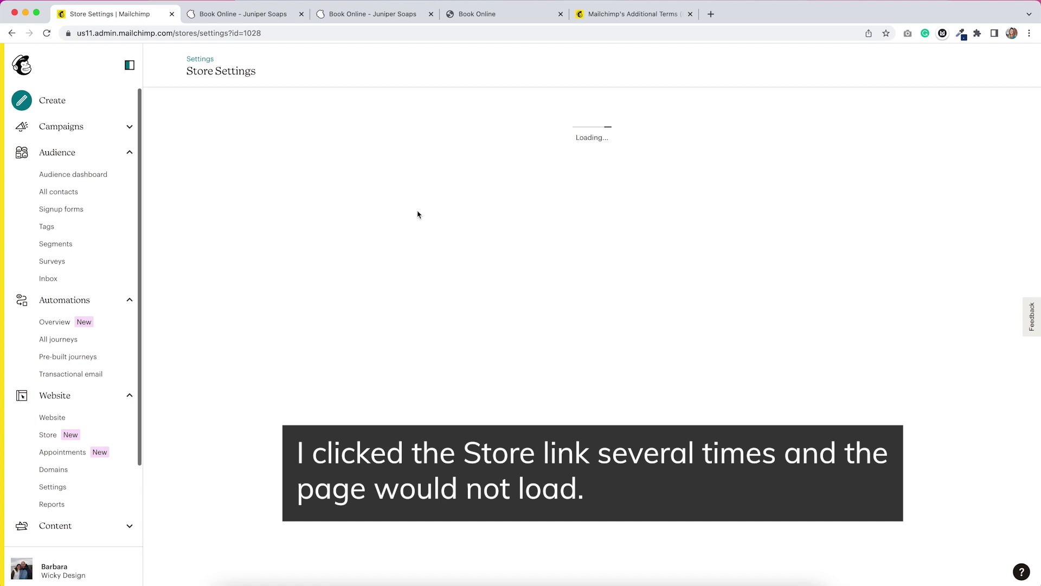
click(52, 417)
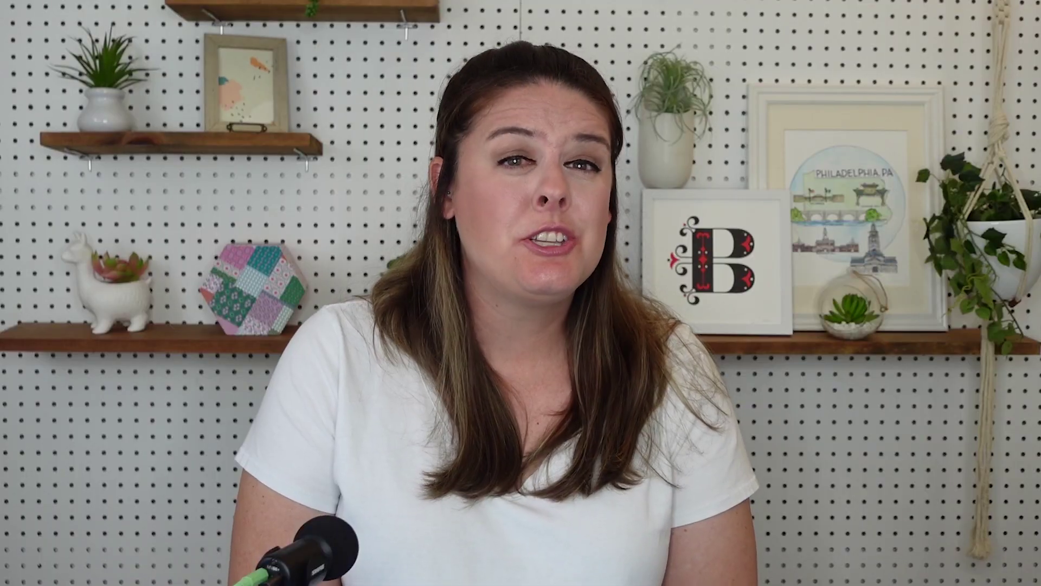